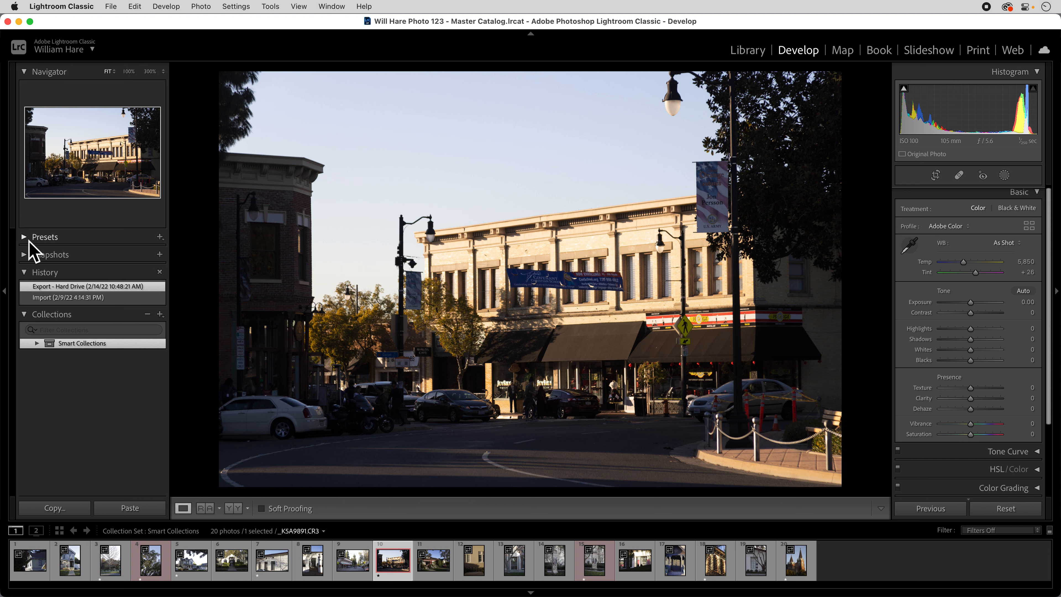
# - Look over the available develop preset groups and collapse the list again
pyautogui.click(29, 239)
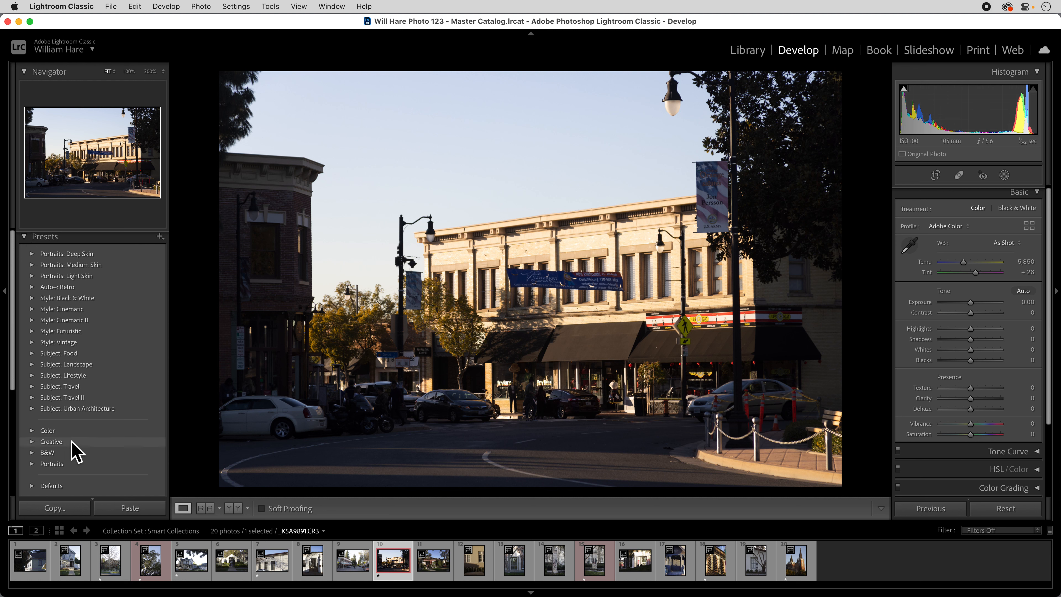
pyautogui.click(27, 241)
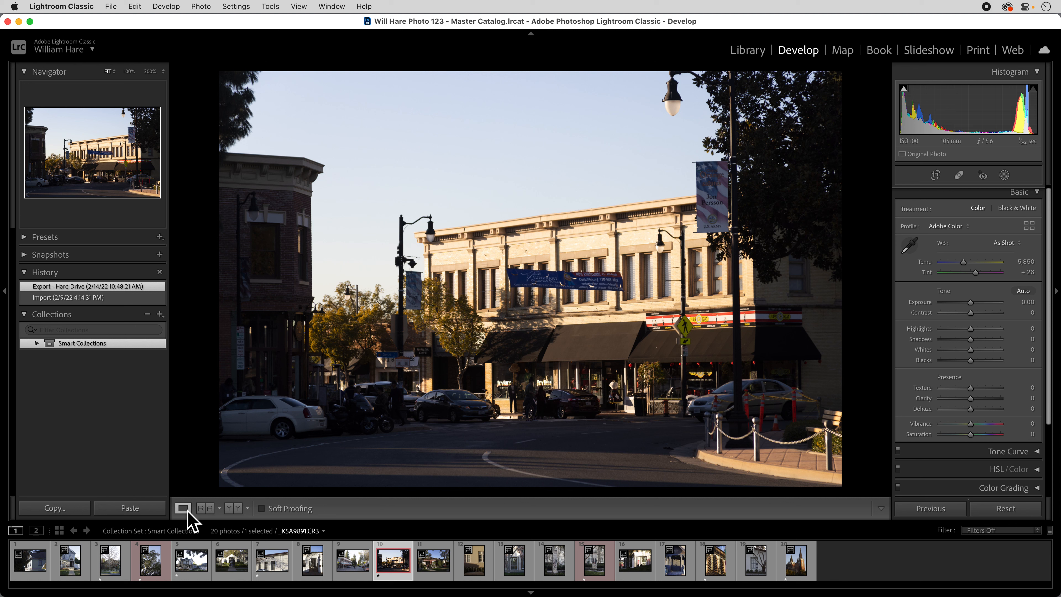
# - Preview the reference and before/after comparison views and return to the single-photo view
pyautogui.click(209, 508)
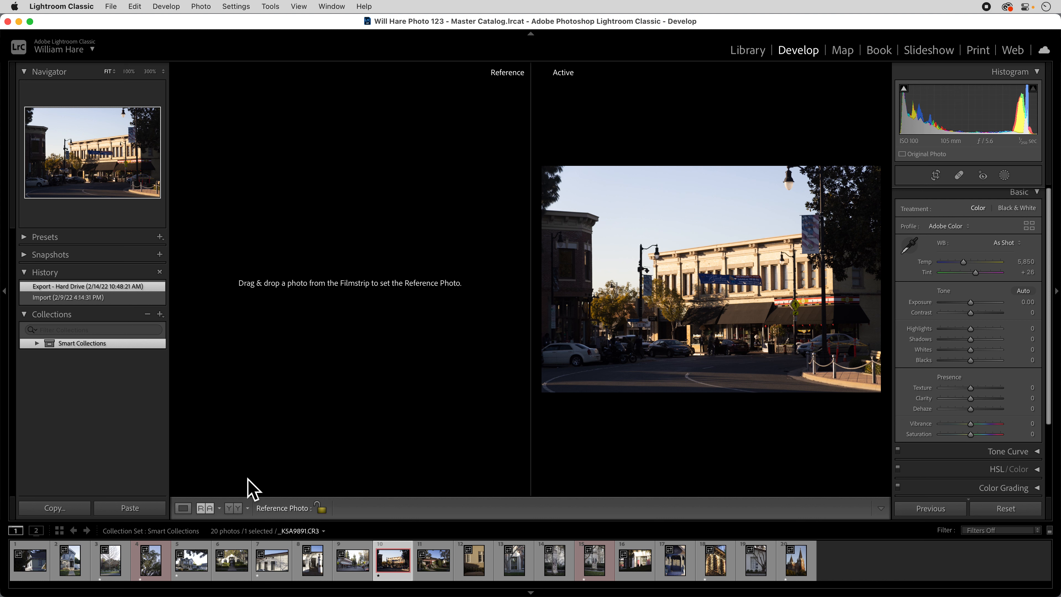
pyautogui.press('y')
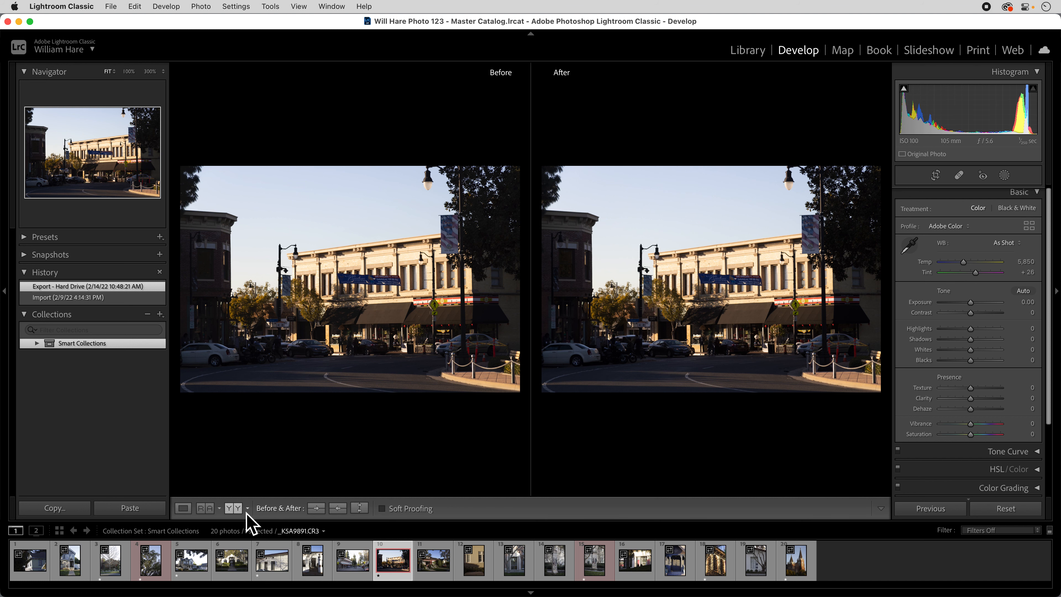
pyautogui.click(191, 512)
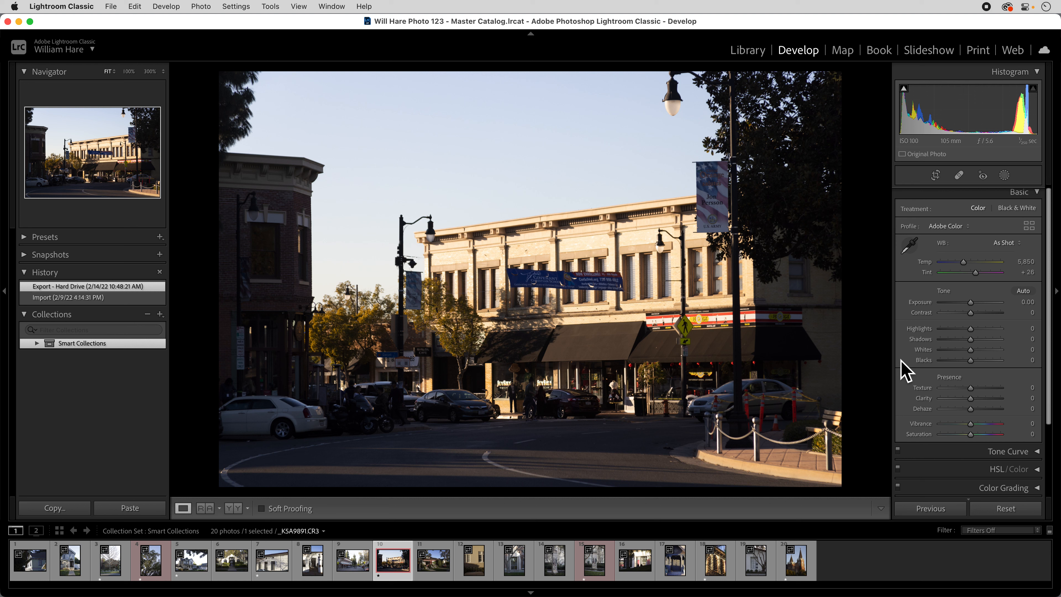
# - Try Exposure at +3.25 and +1.10, resetting it to 0.00 after each trial
pyautogui.scroll(1, 936, 304)
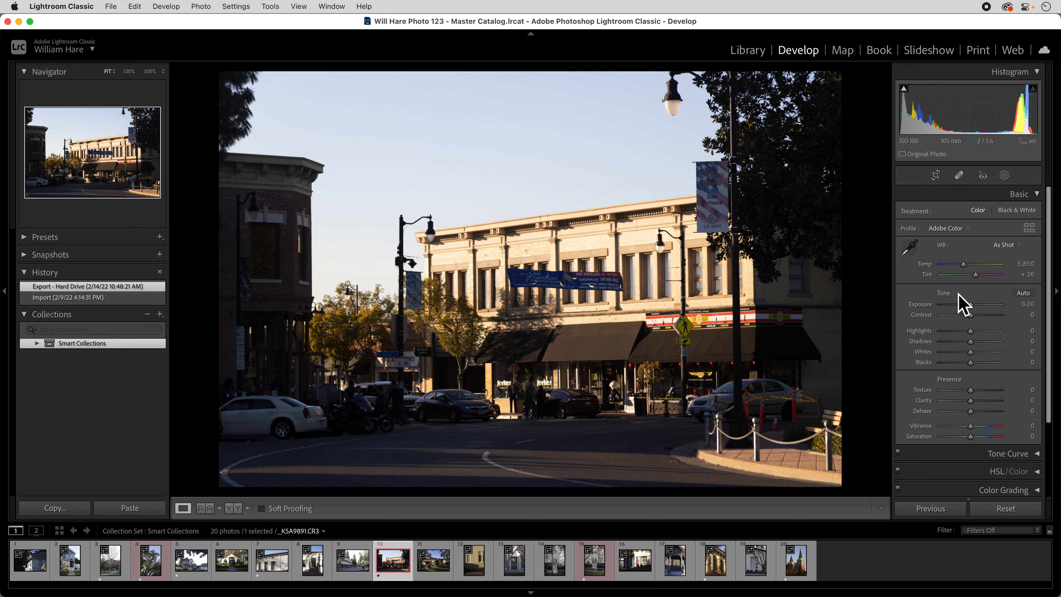
pyautogui.press(',')
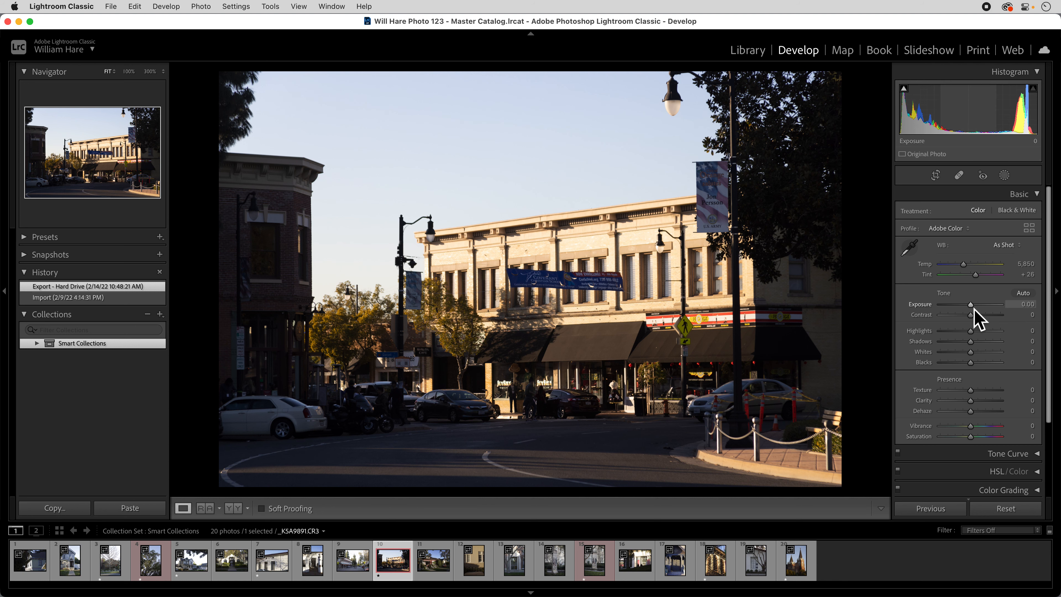
pyautogui.moveTo(974, 308)
pyautogui.mouseDown()
pyautogui.moveTo(945, 308)
pyautogui.moveTo(994, 308)
pyautogui.mouseUp()
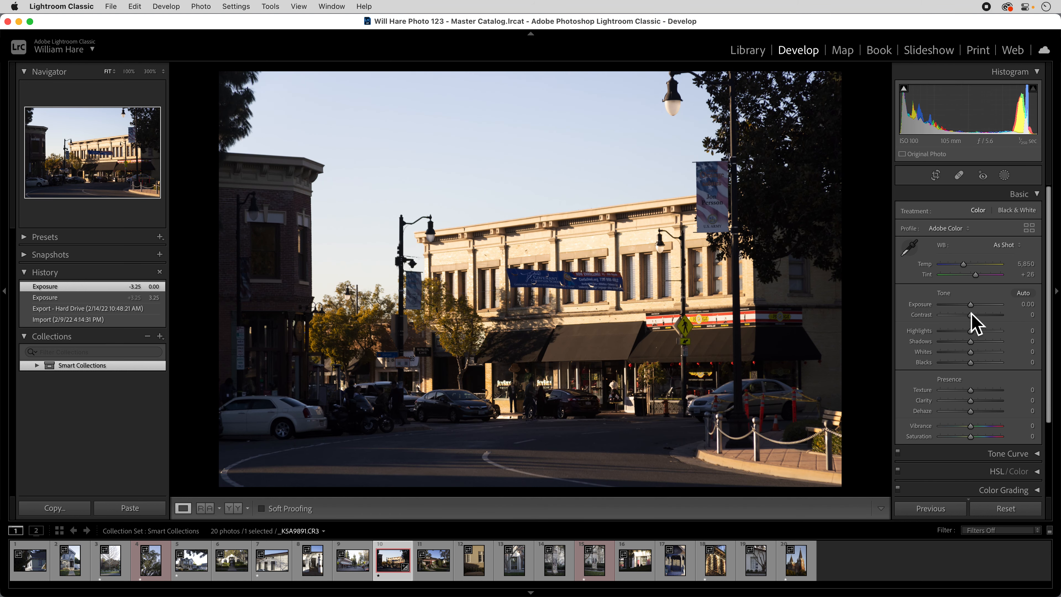
pyautogui.moveTo(971, 305); pyautogui.dragTo(983, 317)
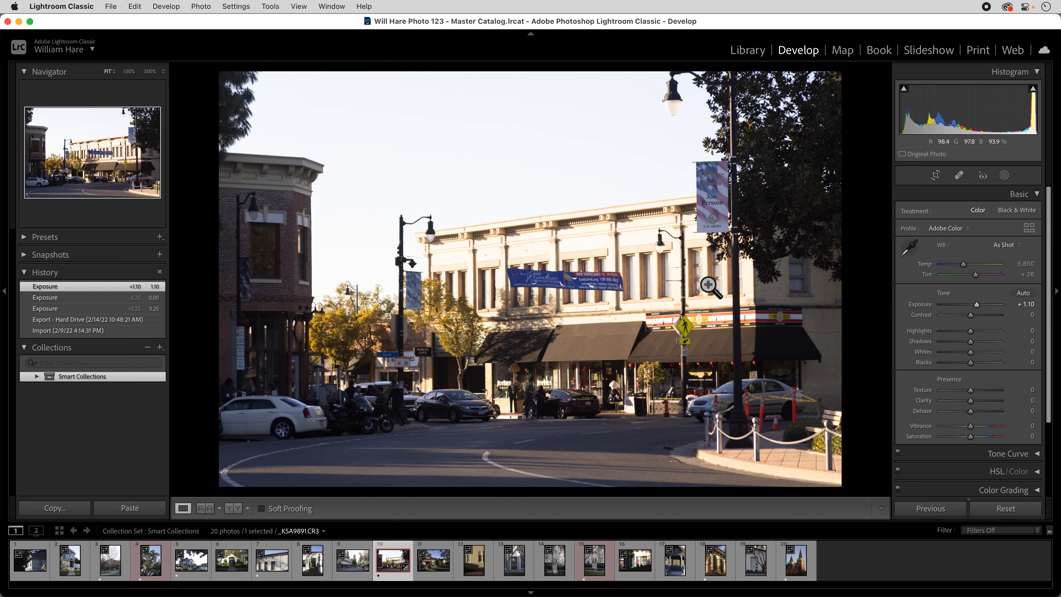
pyautogui.doubleClick(926, 305)
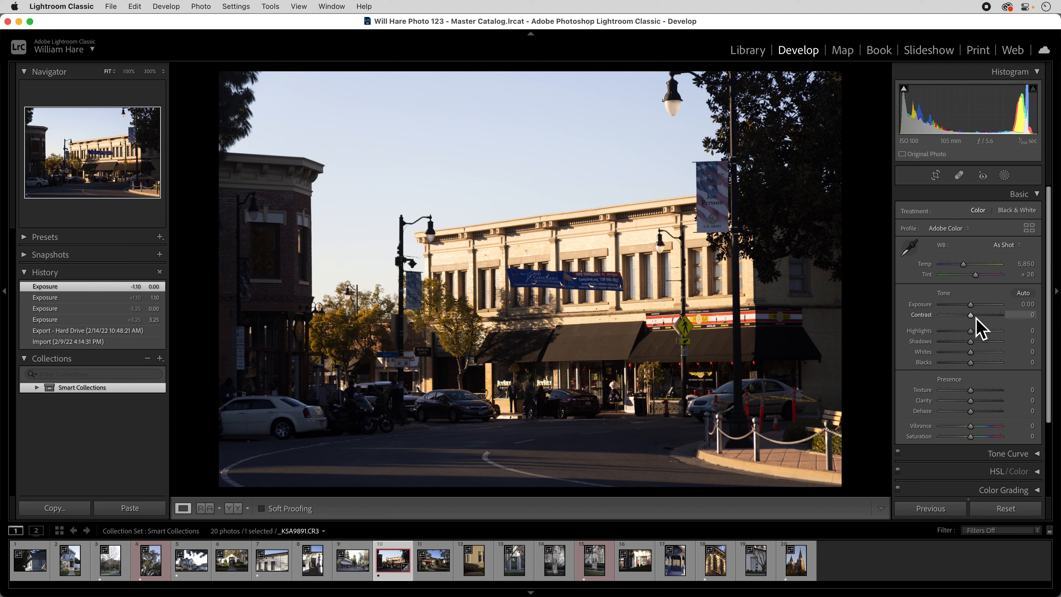
# - Try the Contrast extremes of -100 and +100 on the photo and reset Contrast to 0
pyautogui.moveTo(971, 319); pyautogui.dragTo(935, 322)
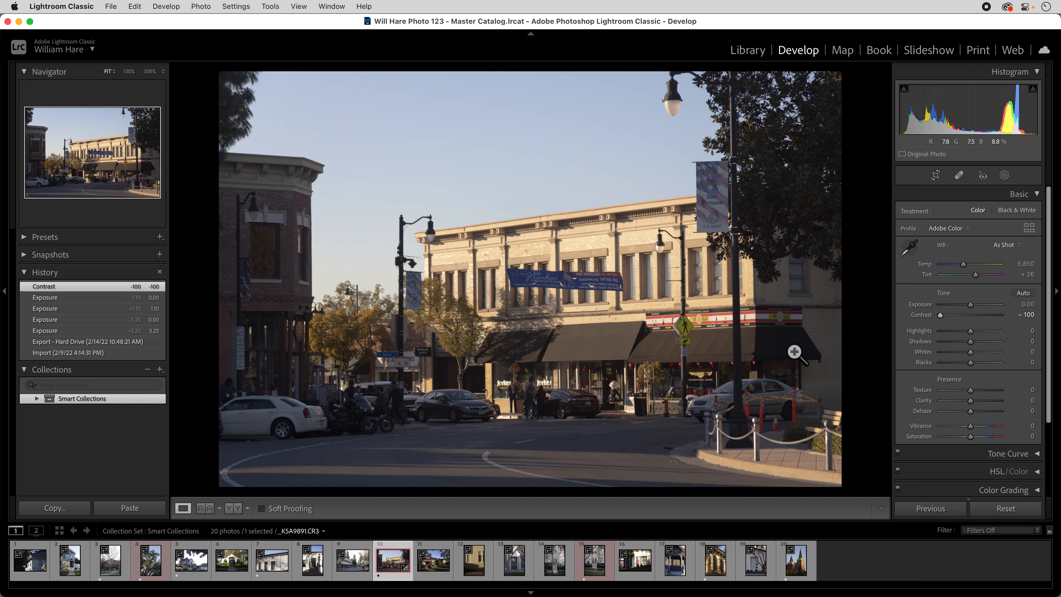
pyautogui.doubleClick(941, 315)
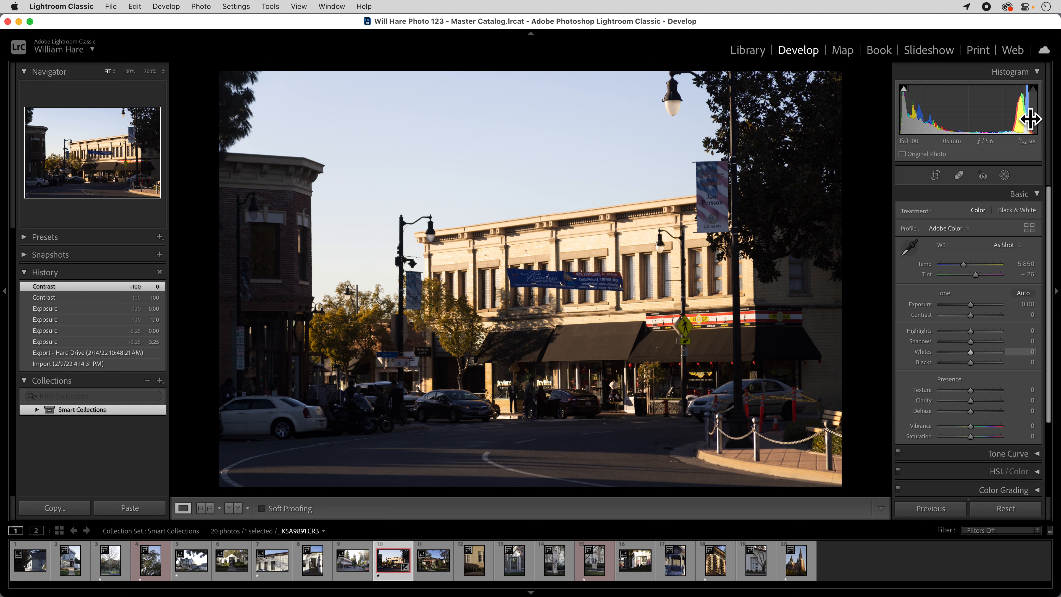
pyautogui.moveTo(970, 315); pyautogui.dragTo(923, 321)
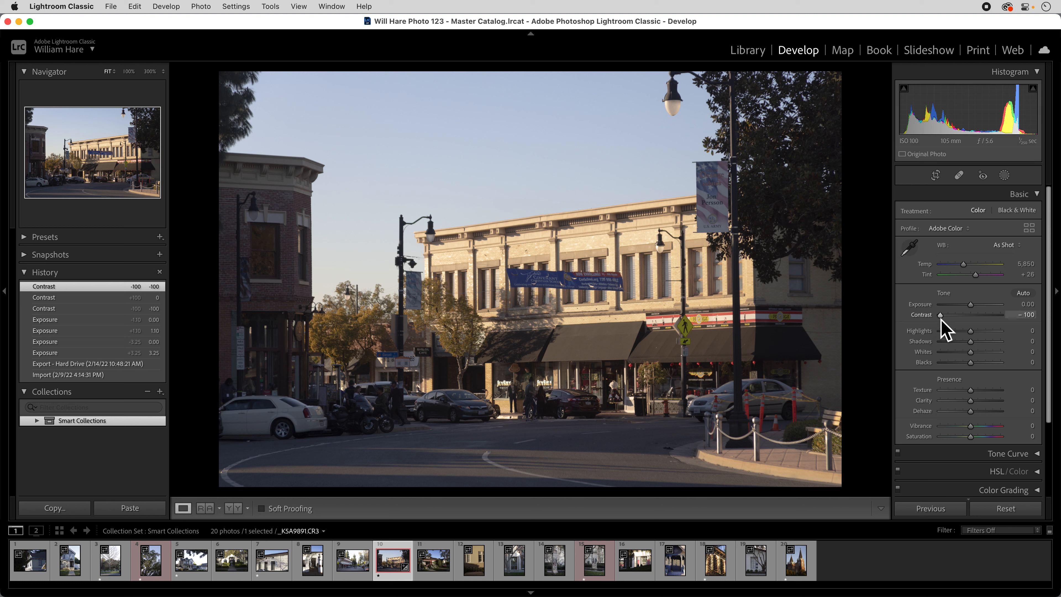
pyautogui.moveTo(945, 320); pyautogui.dragTo(1032, 326)
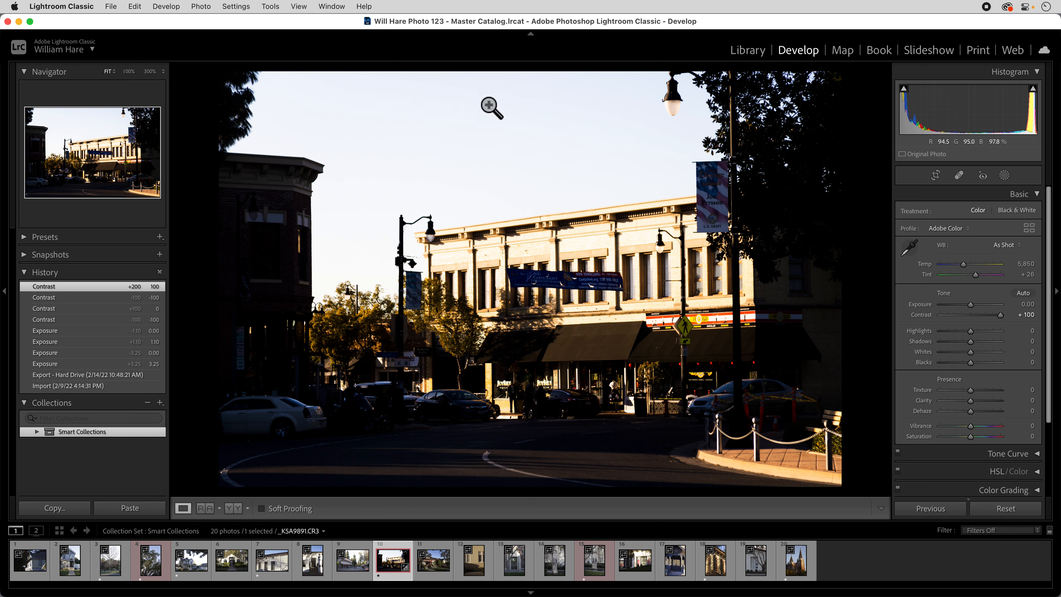
pyautogui.moveTo(998, 321); pyautogui.dragTo(945, 333)
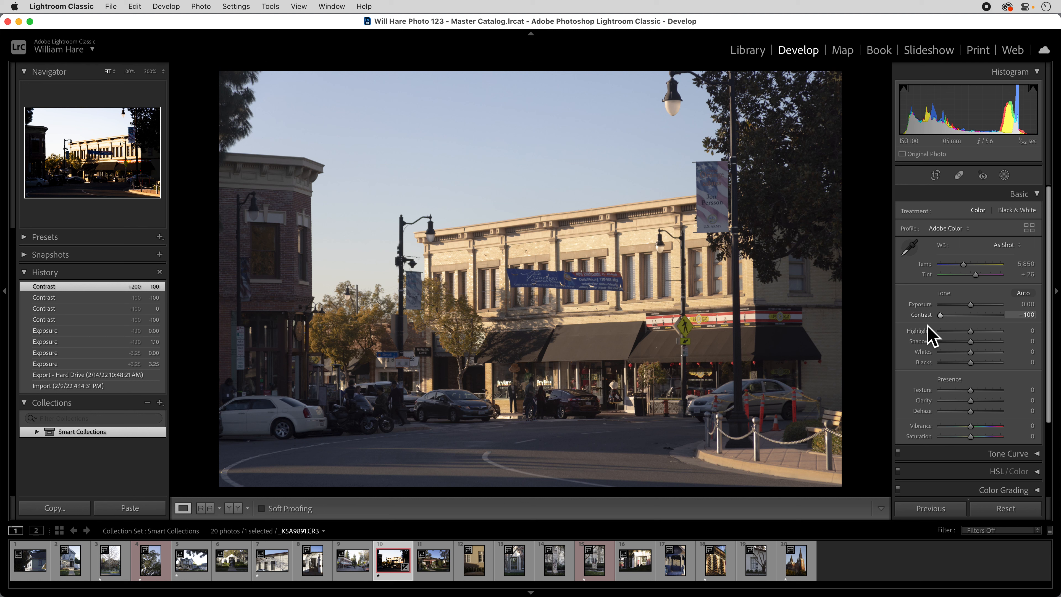
pyautogui.moveTo(932, 336); pyautogui.dragTo(929, 336)
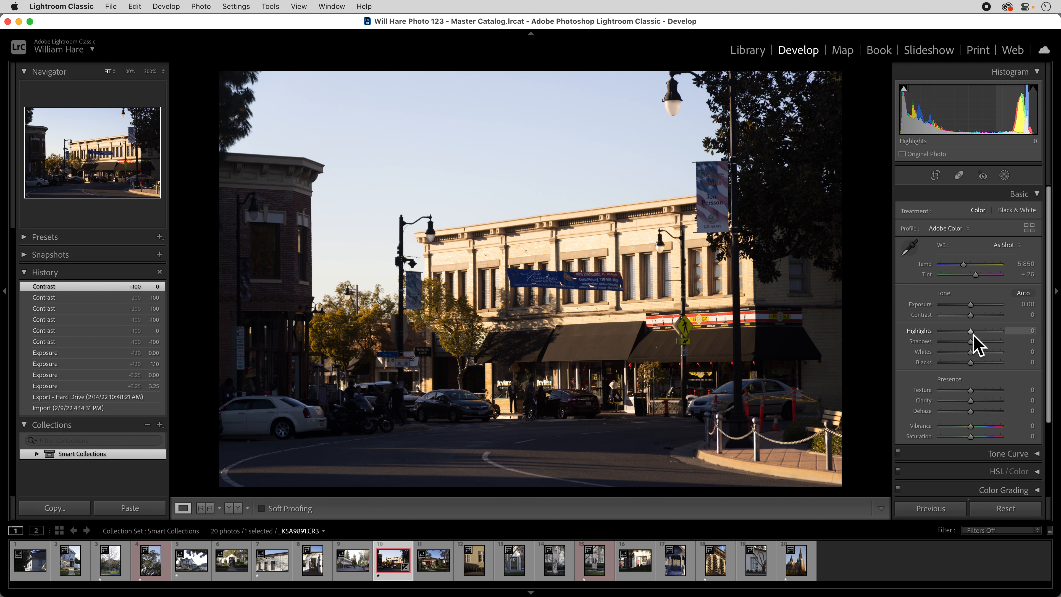
# - Lower Highlights to -64 and raise Shadows to +73 to recover the sky and the dark areas
pyautogui.moveTo(972, 335)
pyautogui.mouseDown()
pyautogui.moveTo(956, 346)
pyautogui.moveTo(947, 337)
pyautogui.moveTo(957, 337)
pyautogui.mouseUp()
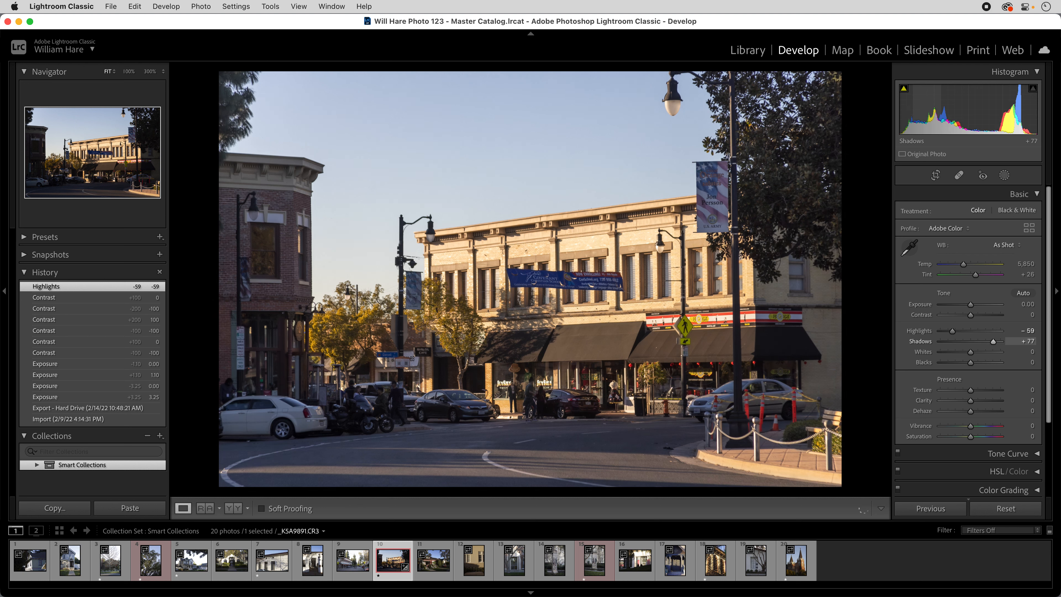
pyautogui.moveTo(912, 125); pyautogui.dragTo(906, 126)
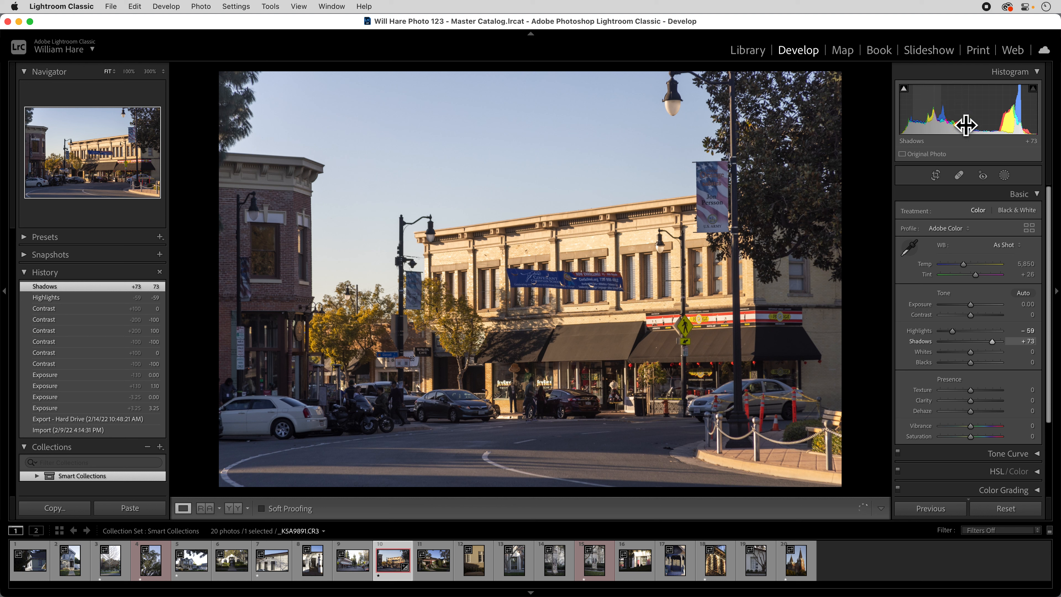
pyautogui.moveTo(1003, 113)
pyautogui.mouseDown()
pyautogui.moveTo(1019, 113)
pyautogui.moveTo(1018, 123)
pyautogui.mouseUp()
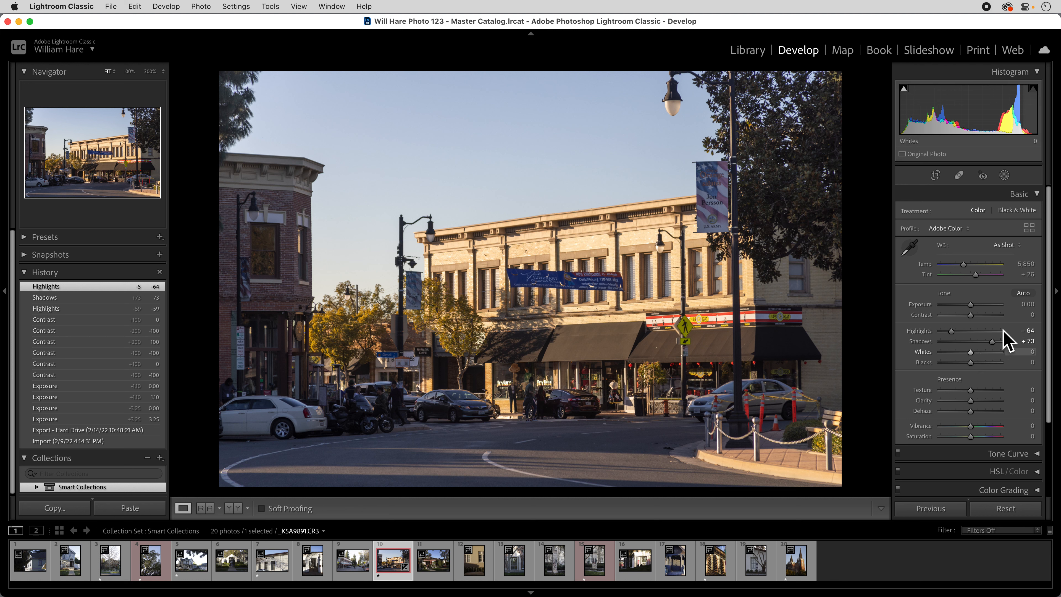
# - Set Whites to +22, using the clipping preview and trying settings between -5 and +49
pyautogui.moveTo(976, 356)
pyautogui.mouseDown()
pyautogui.moveTo(1011, 357)
pyautogui.moveTo(974, 358)
pyautogui.mouseUp()
pyautogui.doubleClick(974, 358)
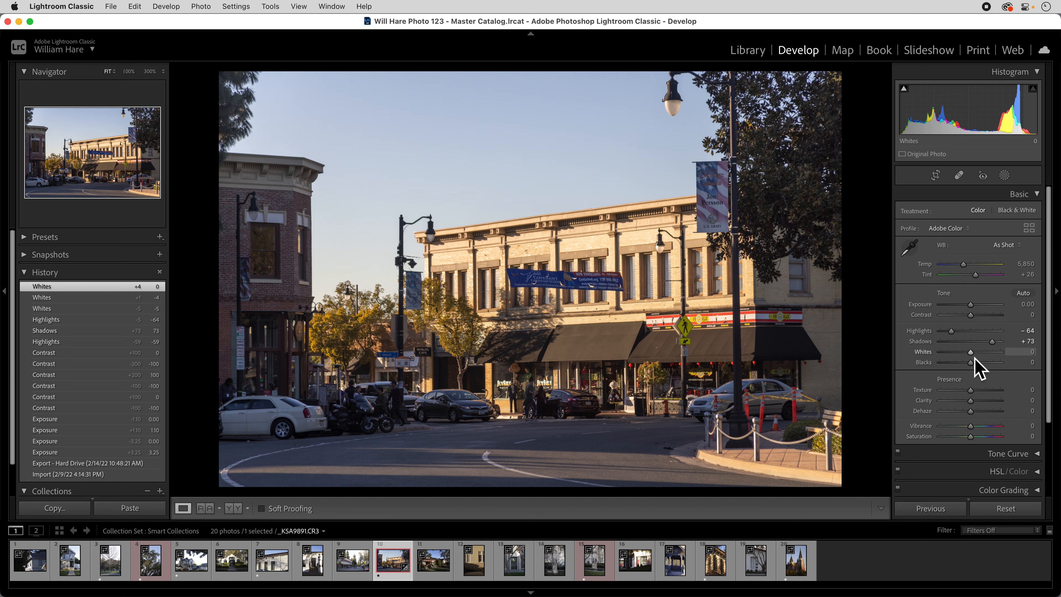
pyautogui.moveTo(974, 358)
pyautogui.mouseDown()
pyautogui.moveTo(1004, 358)
pyautogui.moveTo(956, 361)
pyautogui.moveTo(972, 360)
pyautogui.mouseUp()
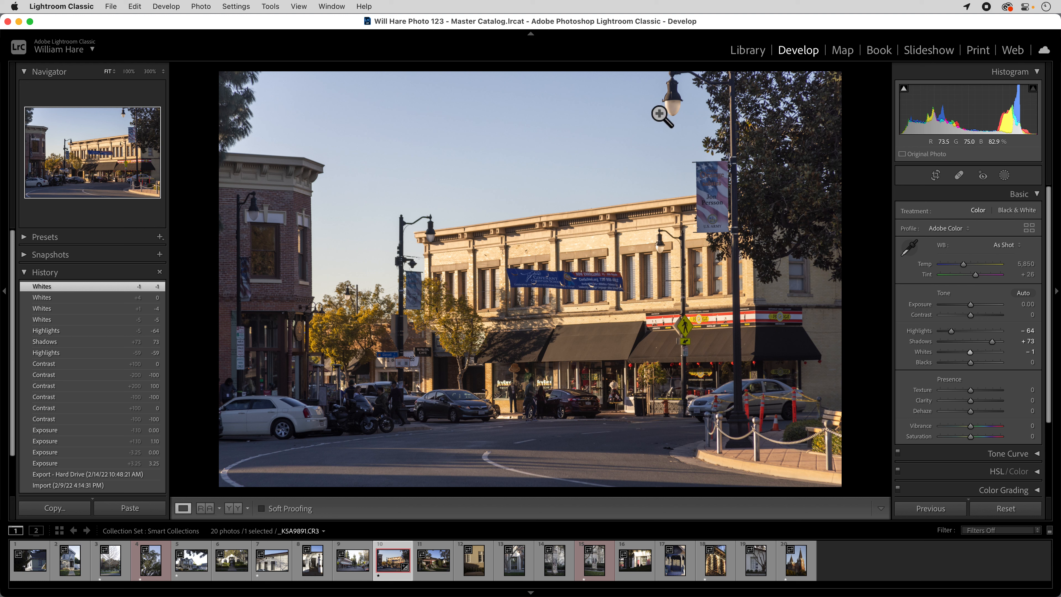
pyautogui.moveTo(972, 357); pyautogui.dragTo(991, 357)
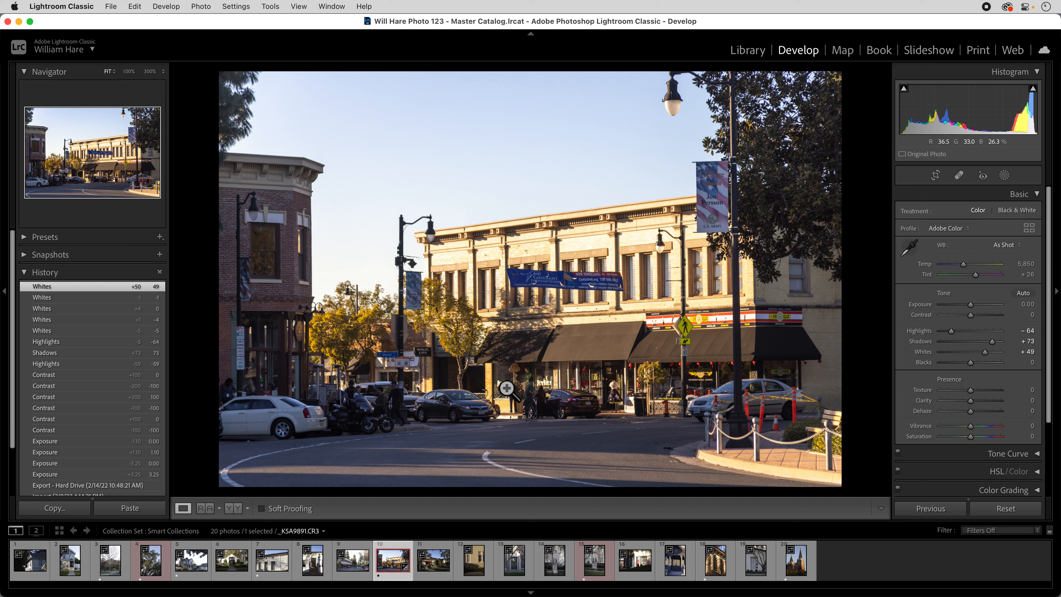
pyautogui.press('alt')
pyautogui.moveTo(988, 357); pyautogui.dragTo(980, 363)
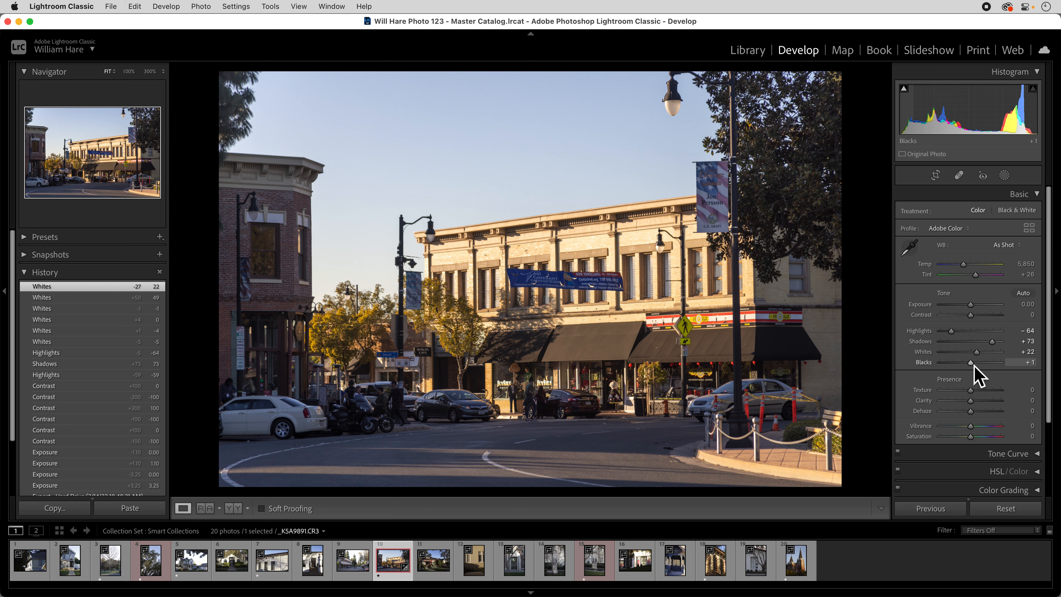
# - Try Blacks at both extremes and set it to -21 using the clipping preview
pyautogui.moveTo(975, 365); pyautogui.dragTo(960, 367)
pyautogui.moveTo(945, 369); pyautogui.dragTo(926, 369)
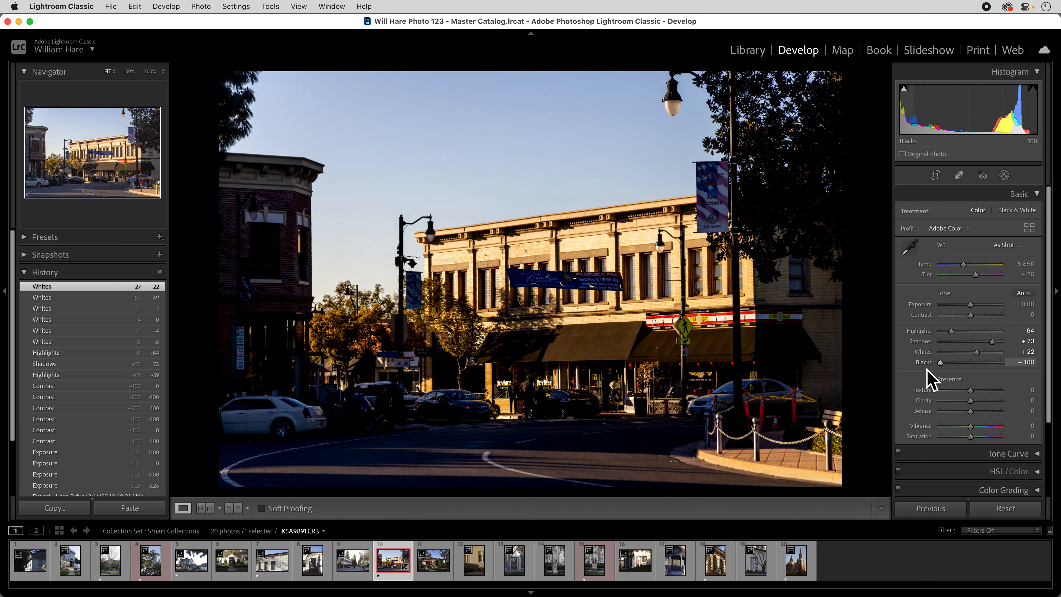
pyautogui.moveTo(927, 369); pyautogui.dragTo(1012, 368)
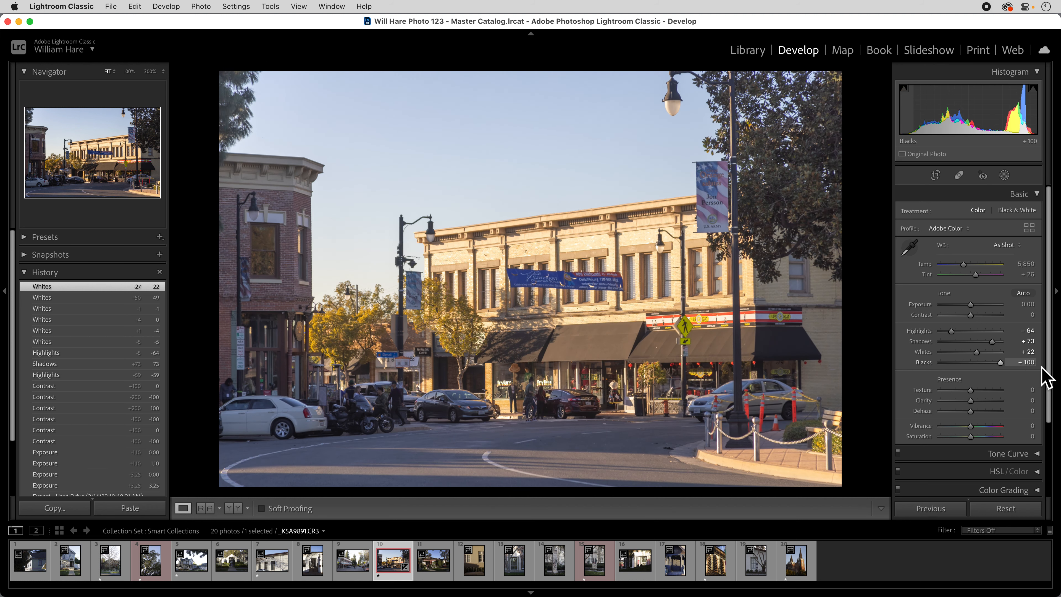
pyautogui.scroll(-1, 1044, 376)
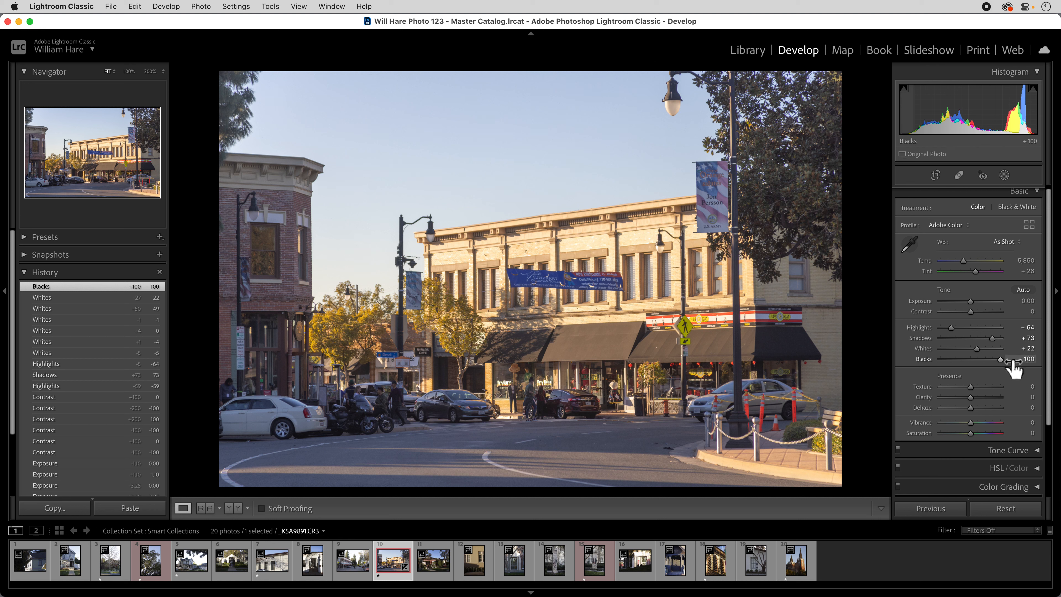
pyautogui.moveTo(1004, 371); pyautogui.dragTo(981, 365)
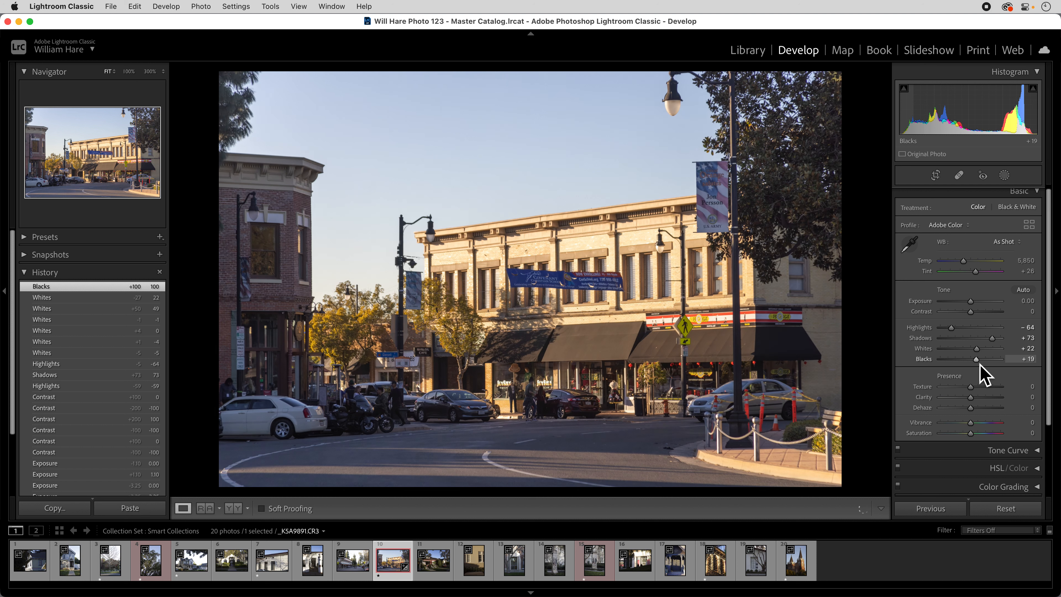
pyautogui.keyDown('alt'); pyautogui.click(979, 364); pyautogui.keyUp('alt')
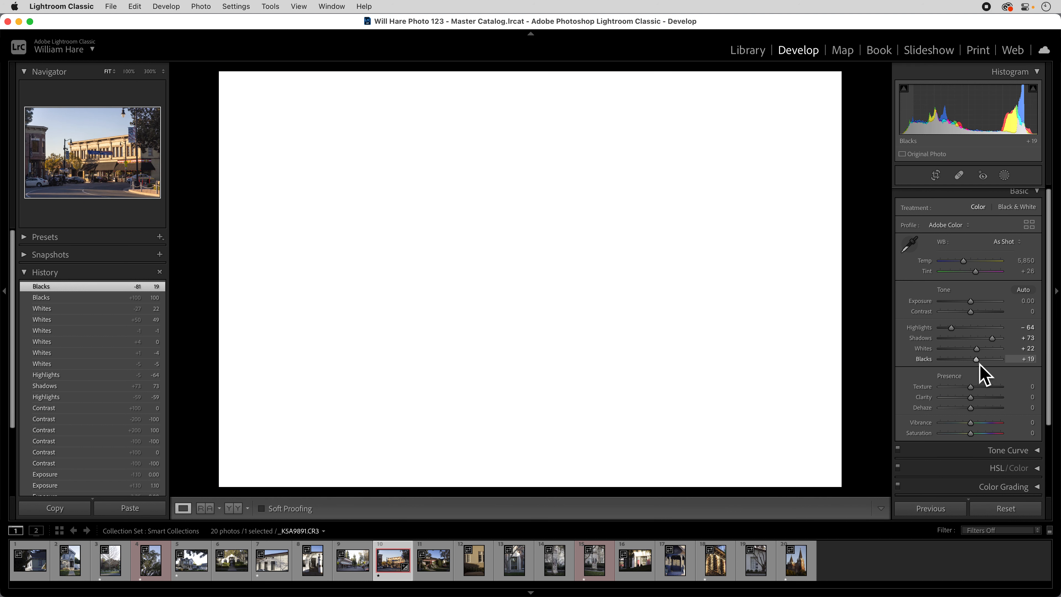
pyautogui.moveTo(980, 364); pyautogui.dragTo(968, 365)
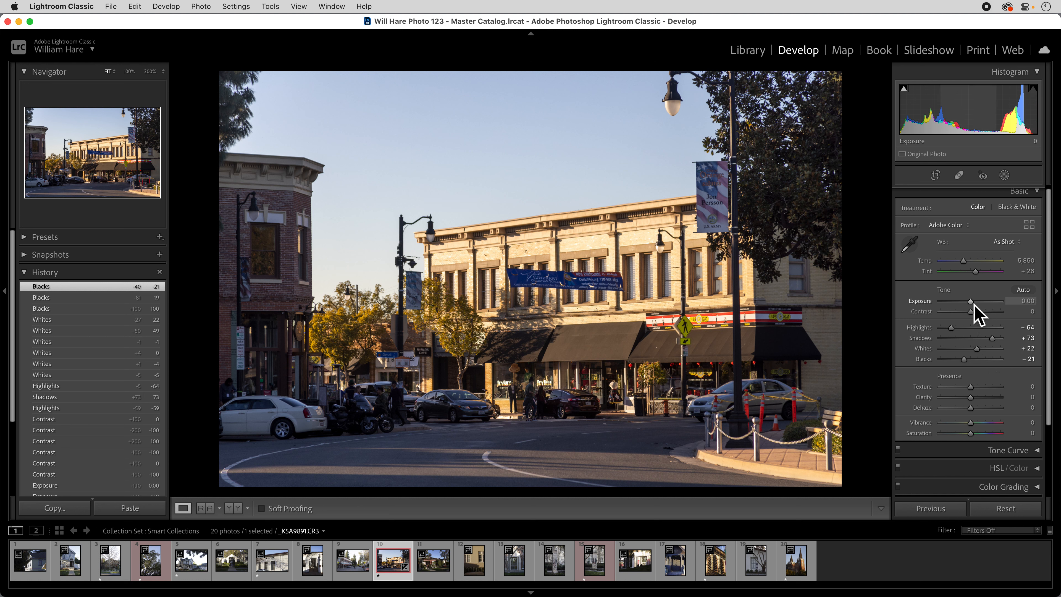
# - Refine the tone with Exposure +0.25, Highlights -70, Shadows +100 and Blacks -35
pyautogui.moveTo(970, 302); pyautogui.dragTo(964, 363)
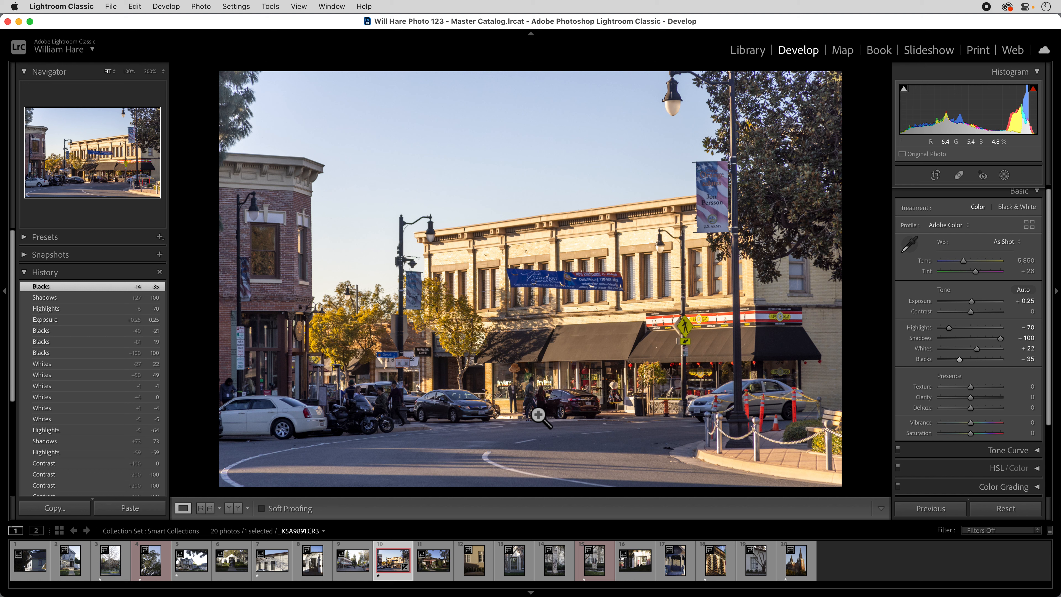
# - Compare the original and edited photo in the side-by-side and stacked before/after layouts, and return to the single-photo view
pyautogui.click(234, 511)
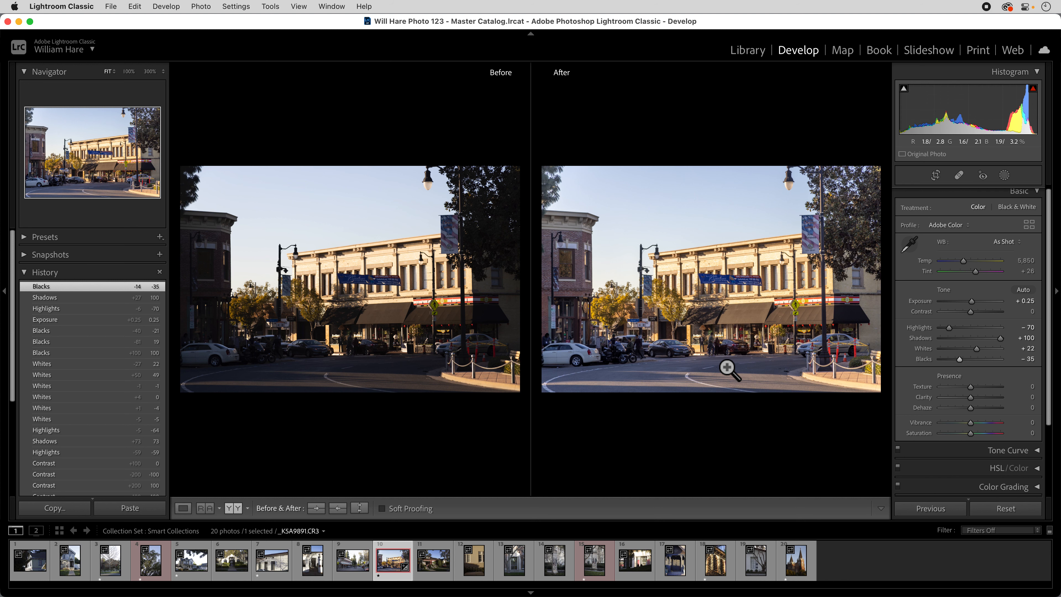
pyautogui.click(235, 510)
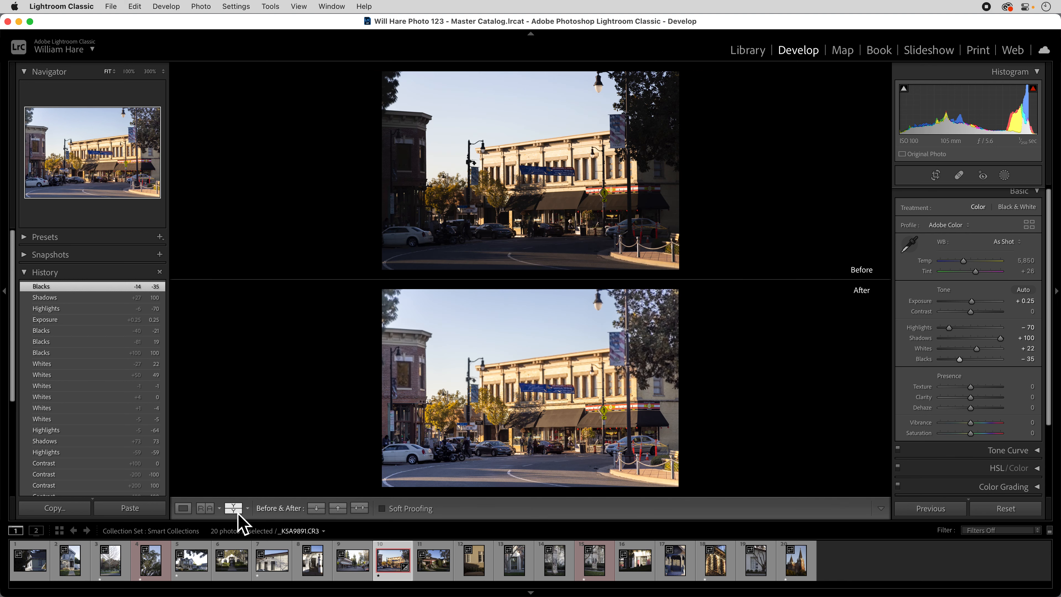
pyautogui.click(237, 511)
pyautogui.click(236, 512)
pyautogui.click(238, 514)
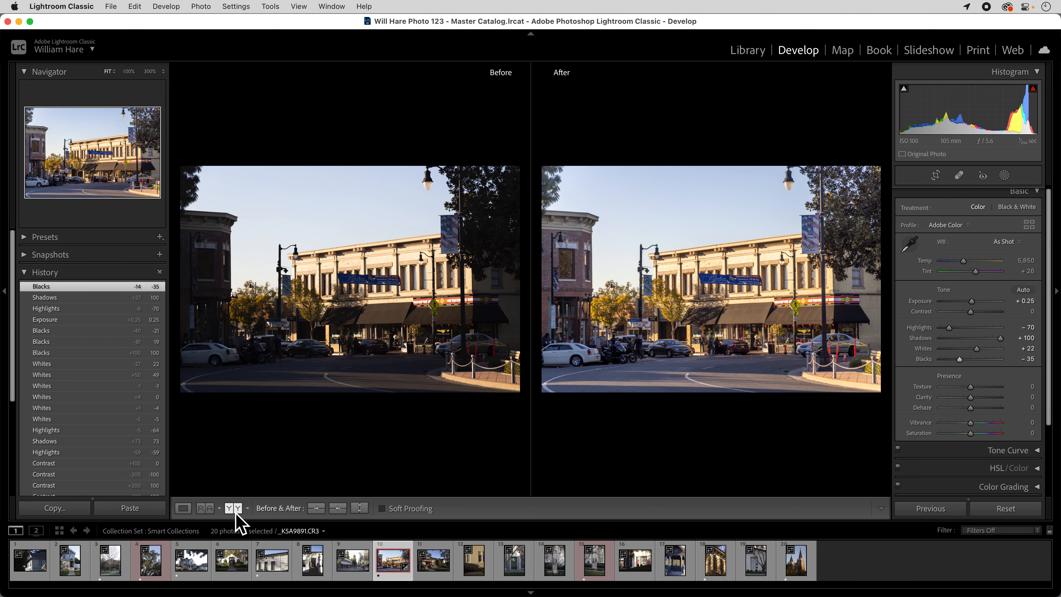
pyautogui.click(182, 508)
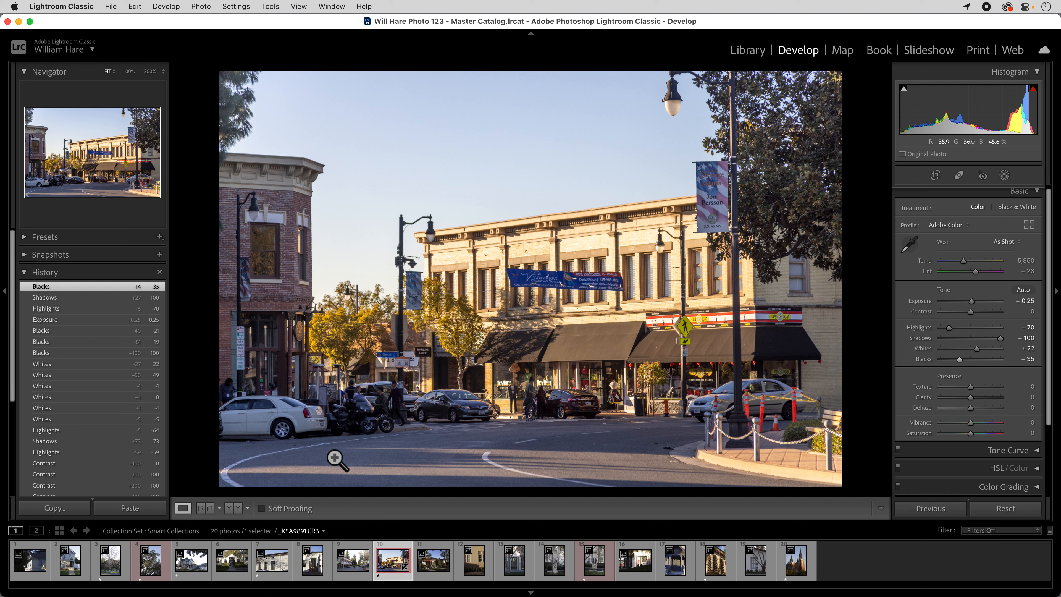
# - Toggle the full-size photo between its before and after states to compare the edit, ending on the edited version
pyautogui.press('\\')
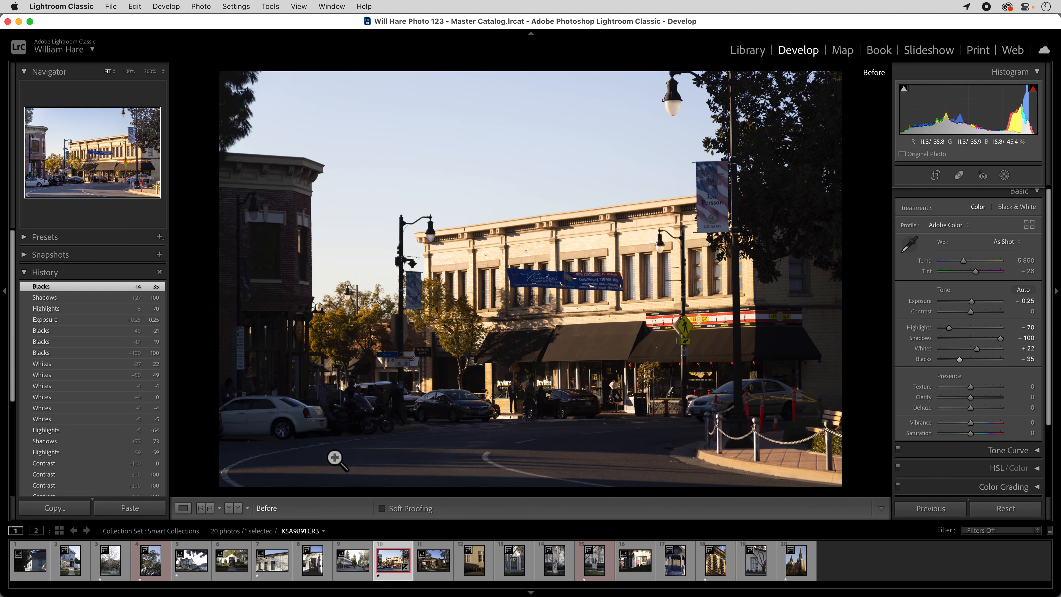
pyautogui.press('\\')
pyautogui.press('\\')
pyautogui.press('\\')
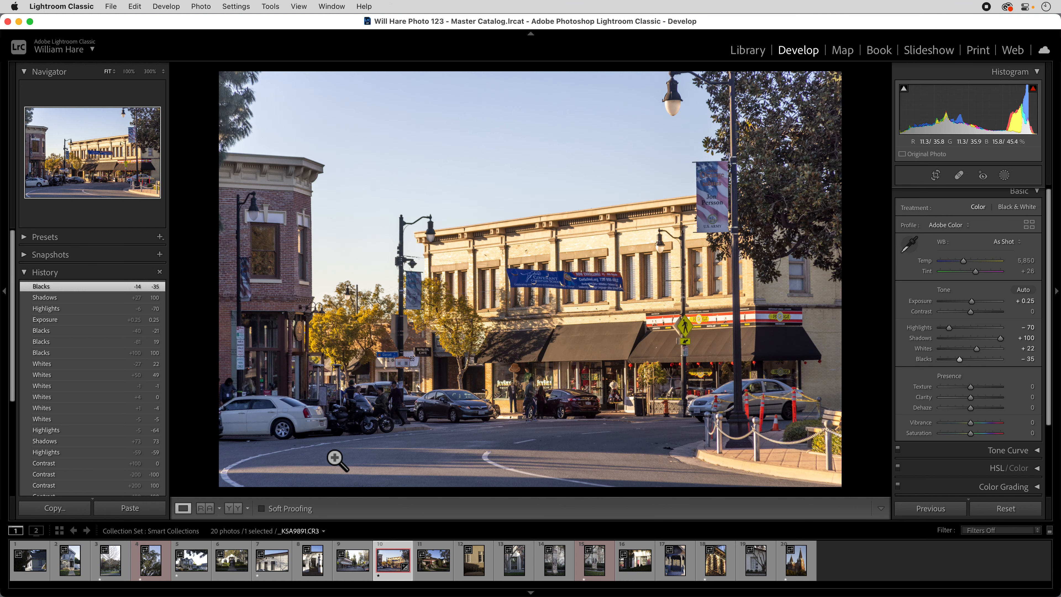
pyautogui.press('\\')
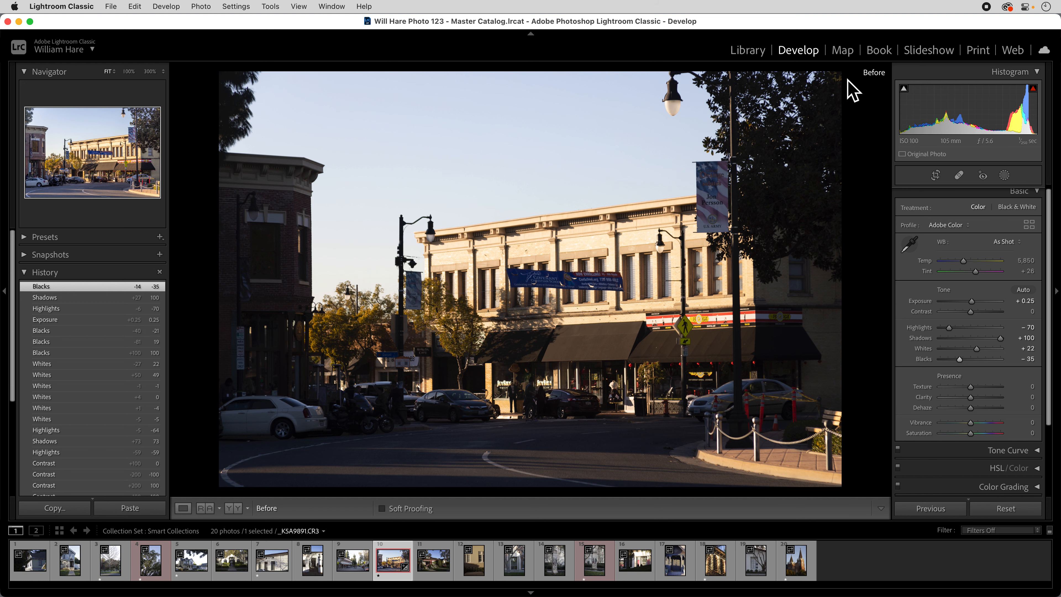
pyautogui.press('\\')
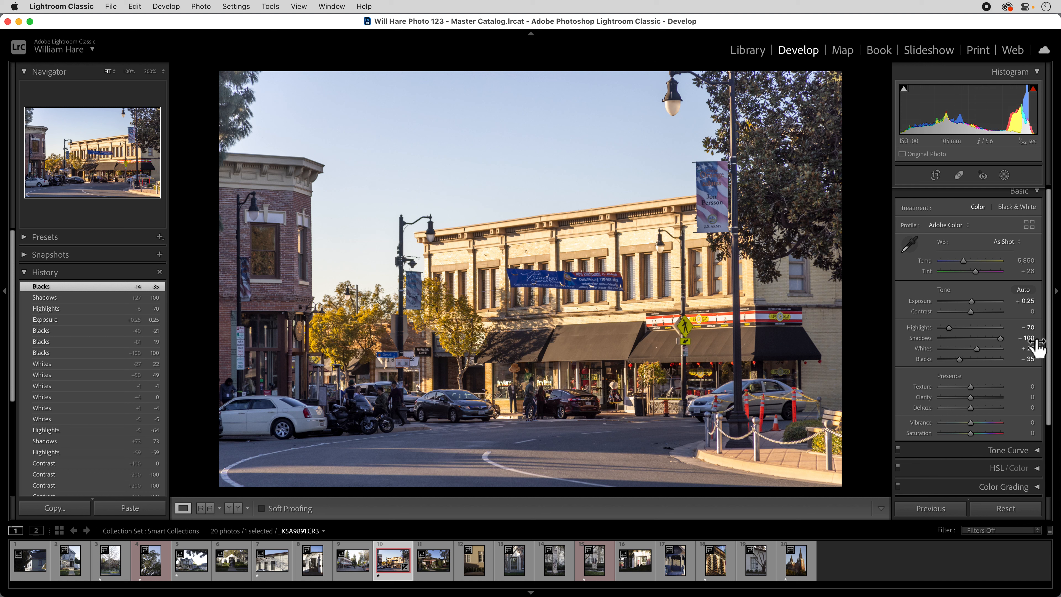
# - Reduce Shadows to +91
pyautogui.moveTo(1003, 344)
pyautogui.mouseDown()
pyautogui.moveTo(992, 344)
pyautogui.moveTo(1000, 339)
pyautogui.mouseUp()
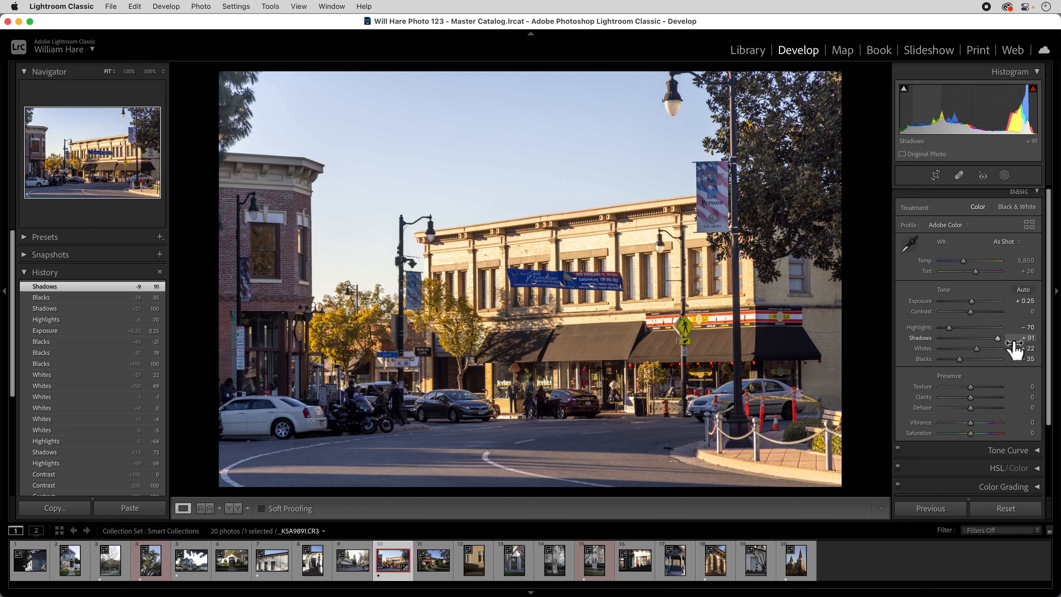